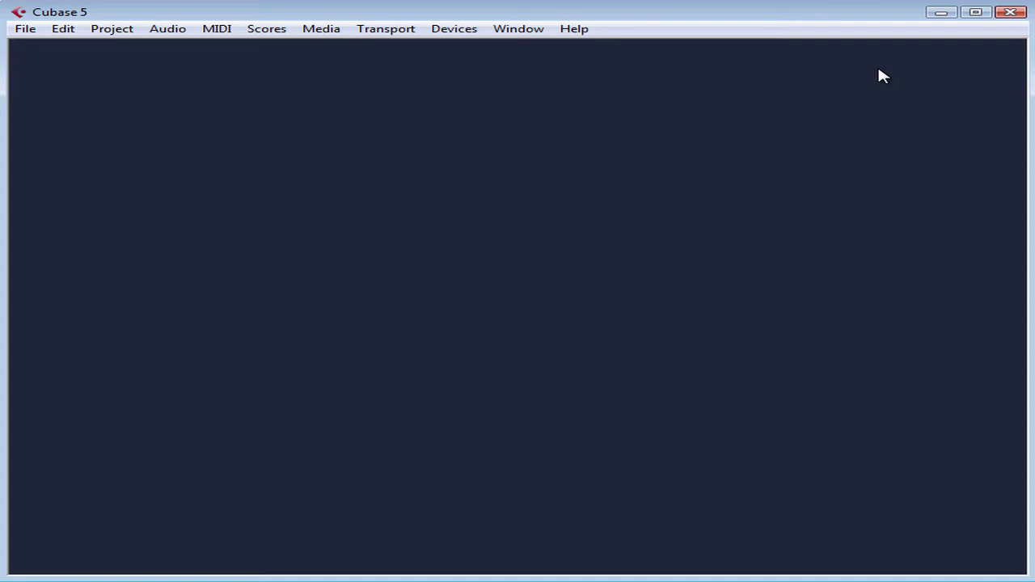
Open the Devices menu to reach Device Setup
{"action": "left_click", "coordinate": [455, 30]}
Open Device Setup and select M-Audio FireWire ASIO to view its port list
{"action": "left_click", "coordinate": [524, 356]}
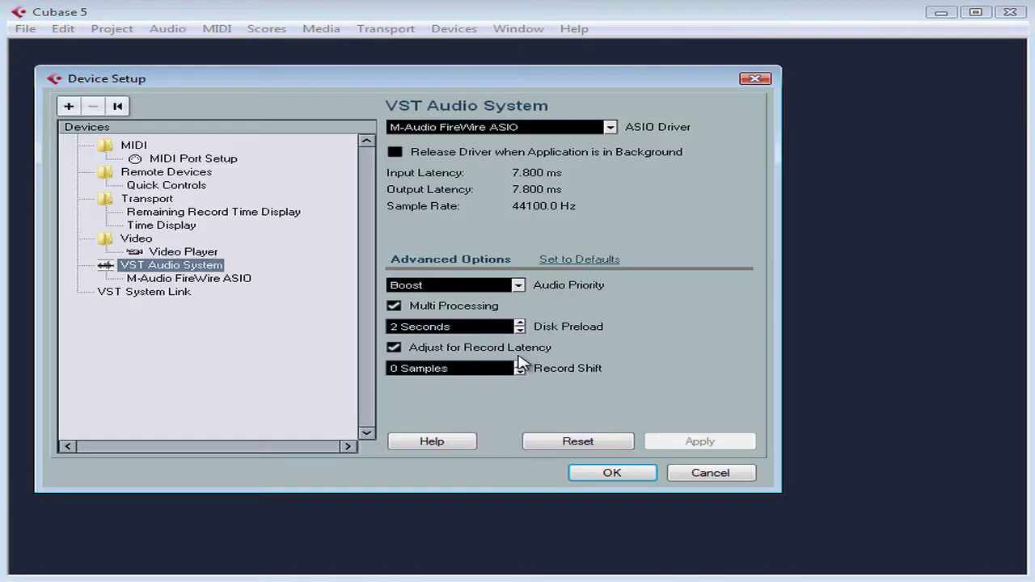
{"action": "left_click", "coordinate": [241, 280]}
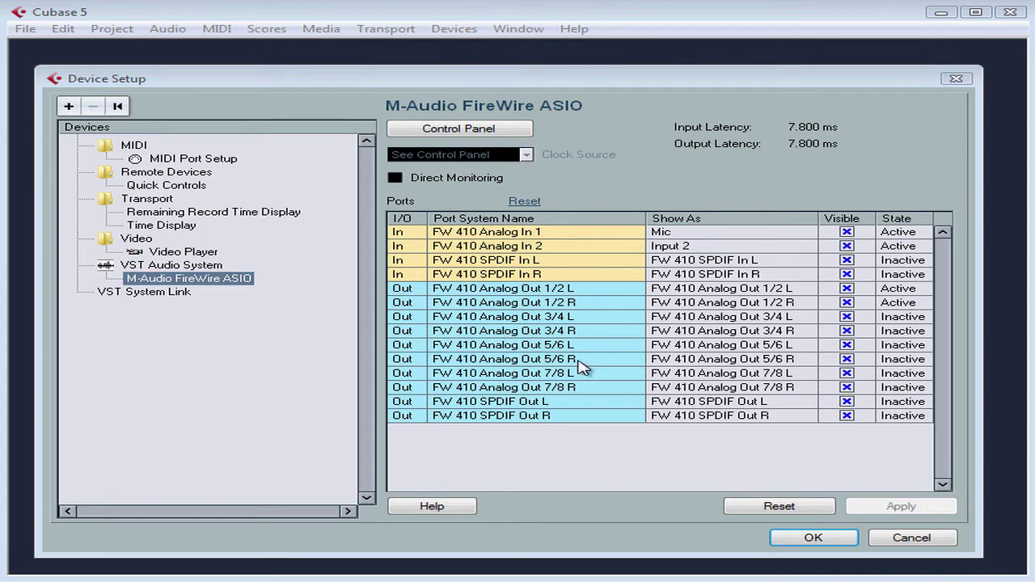
Cancel Device Setup and open VST Connections on Outputs, moved fully onto the screen
{"action": "left_click", "coordinate": [928, 542]}
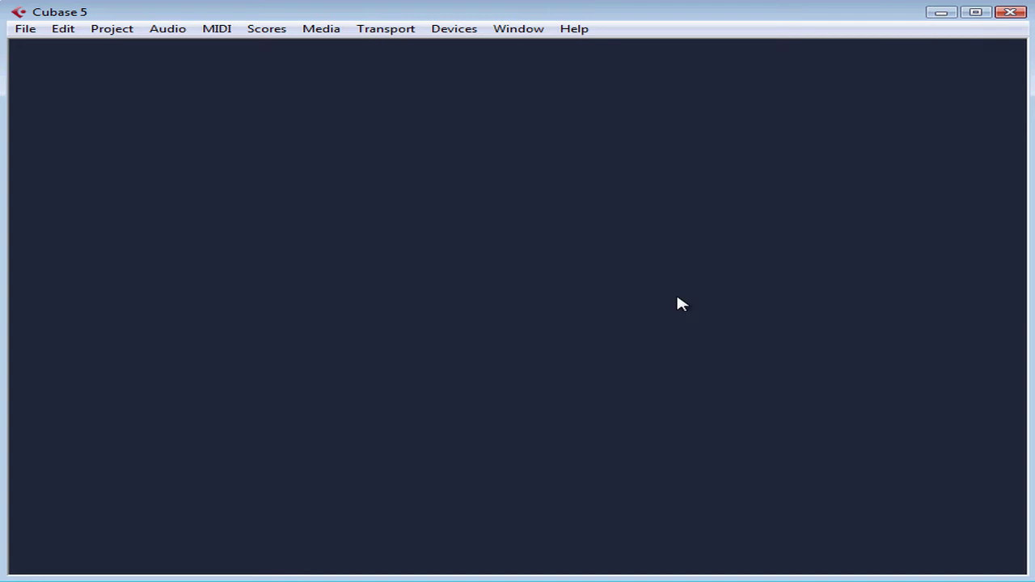
{"action": "left_click", "coordinate": [454, 30]}
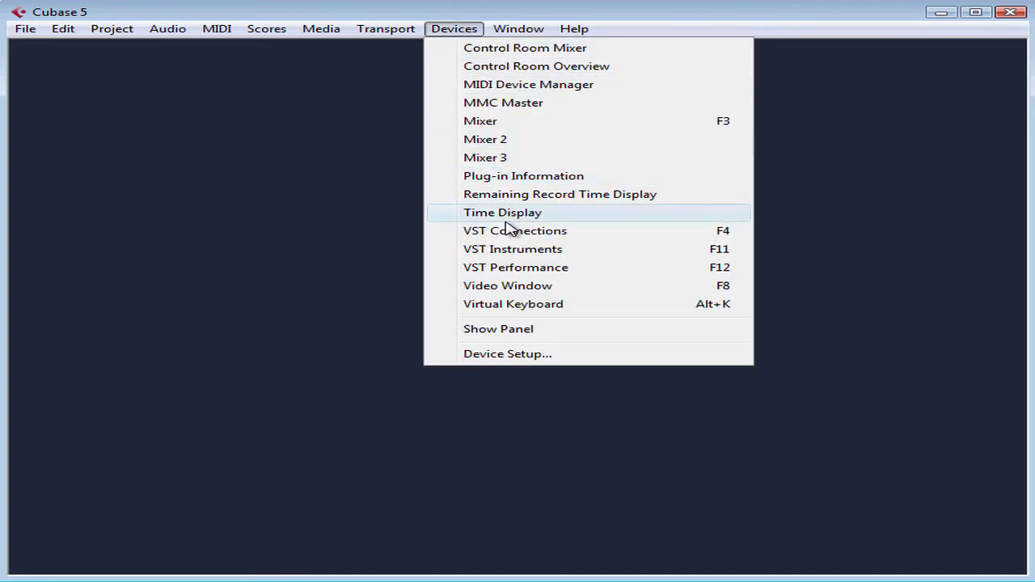
{"action": "left_click", "coordinate": [723, 236]}
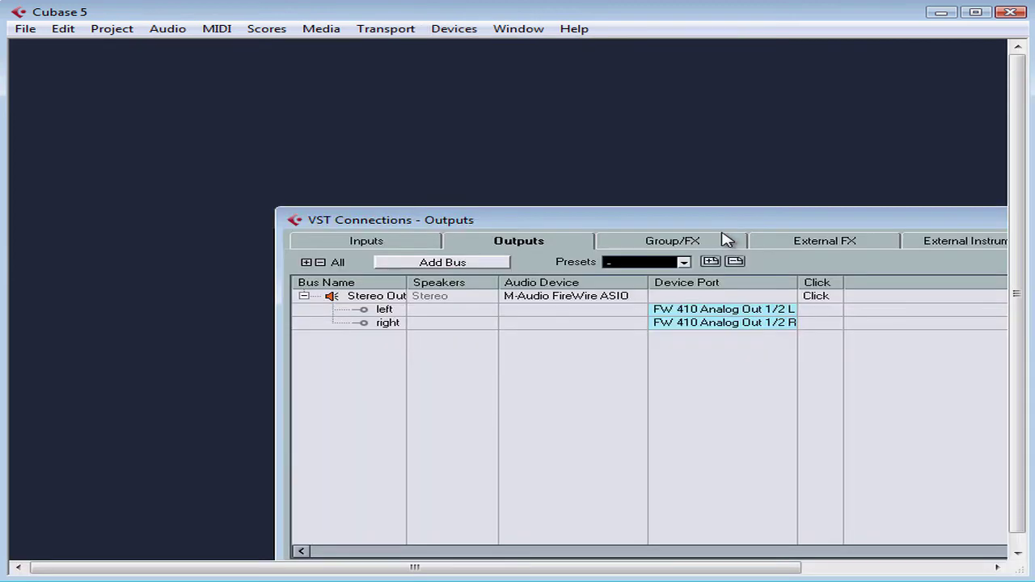
{"action": "left_click_drag", "start_coordinate": [671, 226], "coordinate": [437, 115]}
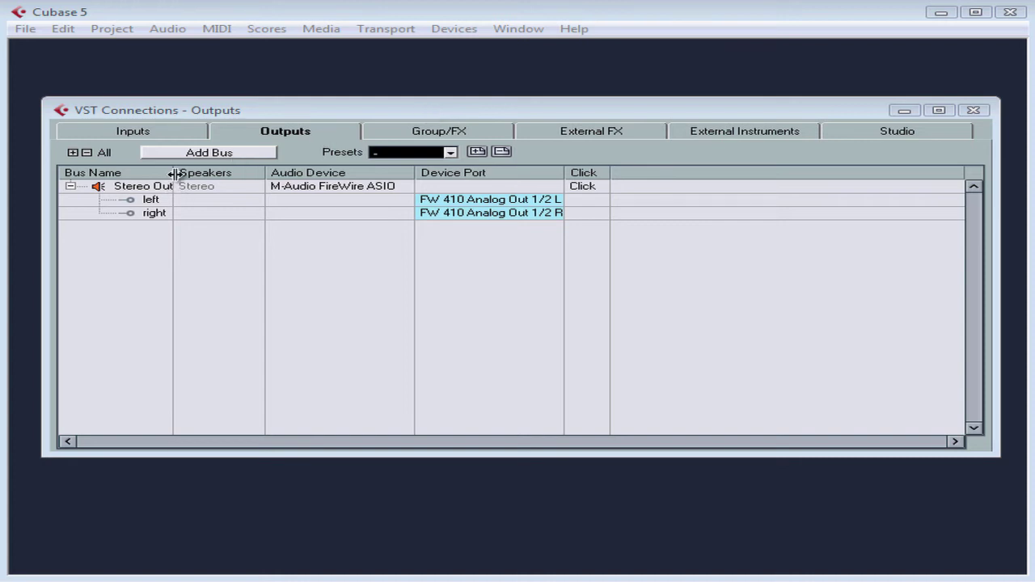
{"action": "left_click", "coordinate": [232, 179]}
{"action": "left_click_drag", "start_coordinate": [173, 180], "coordinate": [244, 180]}
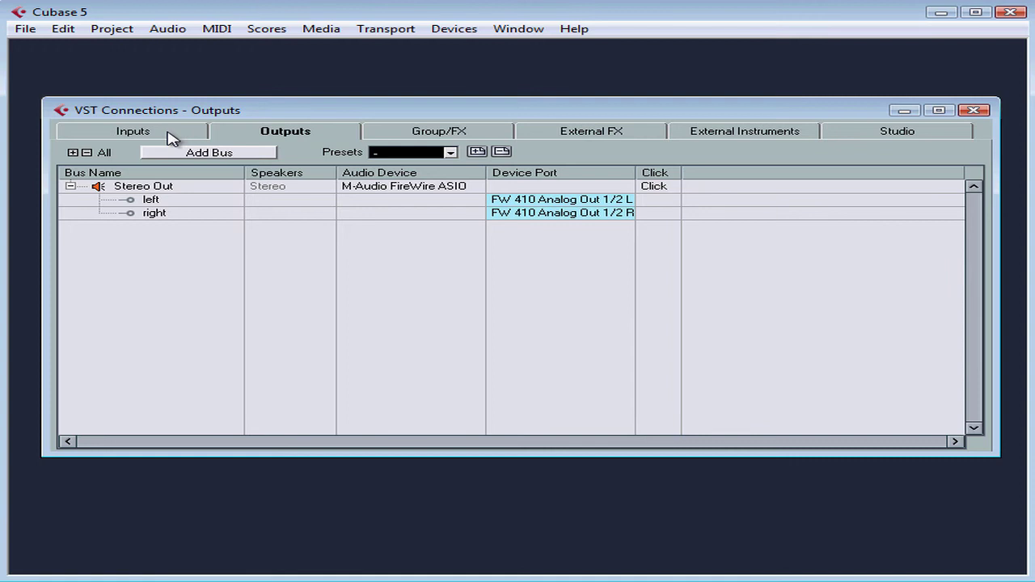
Page through the Inputs, Outputs, Group/FX, External FX, External Instruments and Studio pages
{"action": "left_click", "coordinate": [168, 136]}
{"action": "left_click", "coordinate": [287, 134]}
{"action": "left_click", "coordinate": [436, 134]}
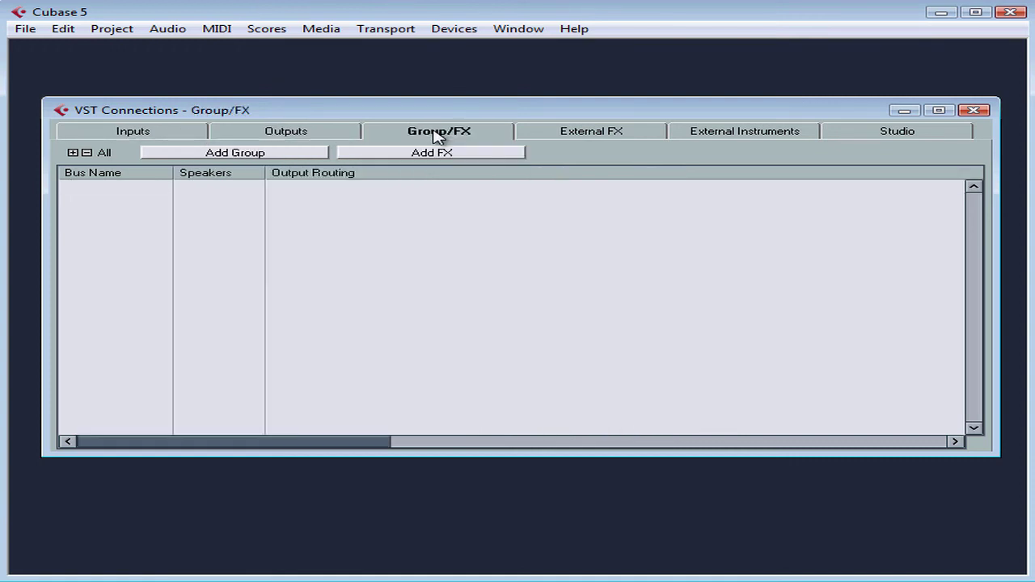
{"action": "left_click", "coordinate": [605, 135]}
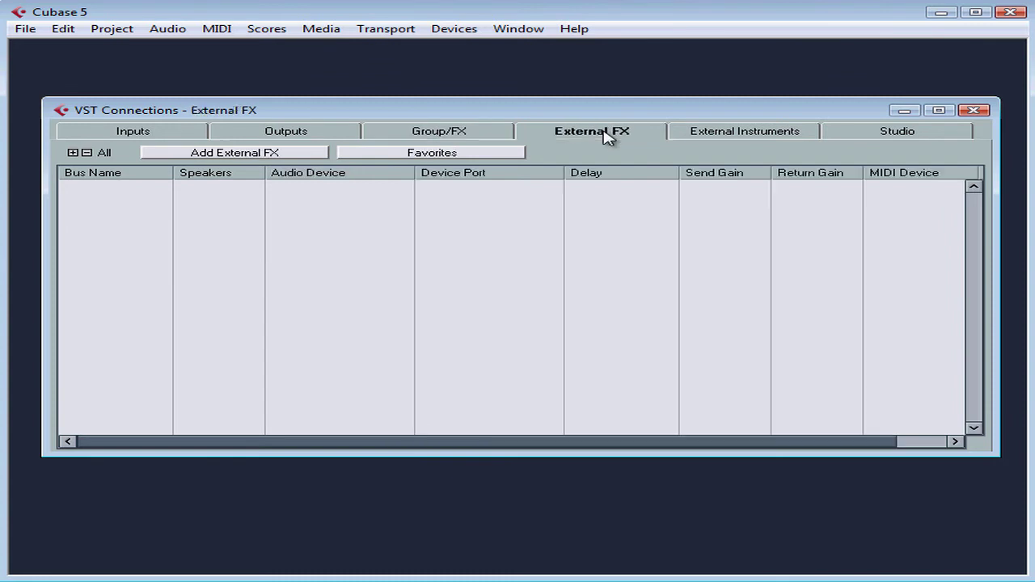
{"action": "left_click", "coordinate": [739, 137]}
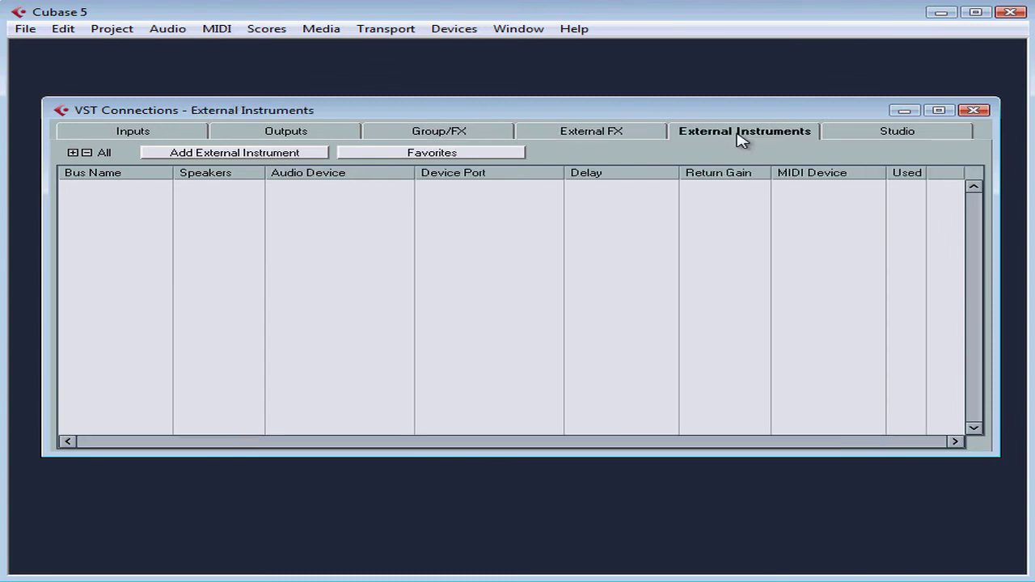
{"action": "left_click", "coordinate": [883, 142]}
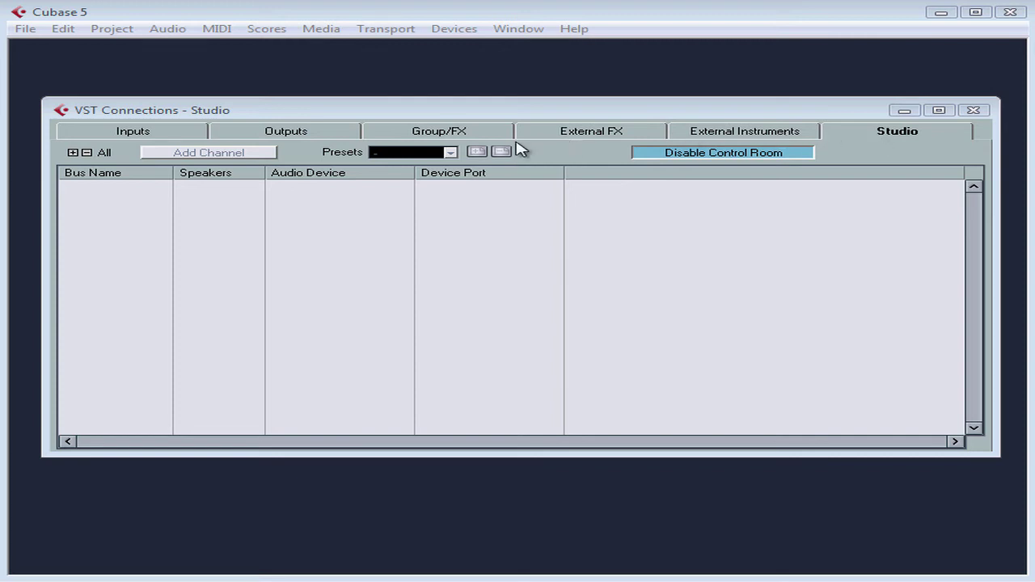
Show Inputs and widen the Bus Name column so Stereo In 1 reads fully
{"action": "left_click", "coordinate": [134, 131]}
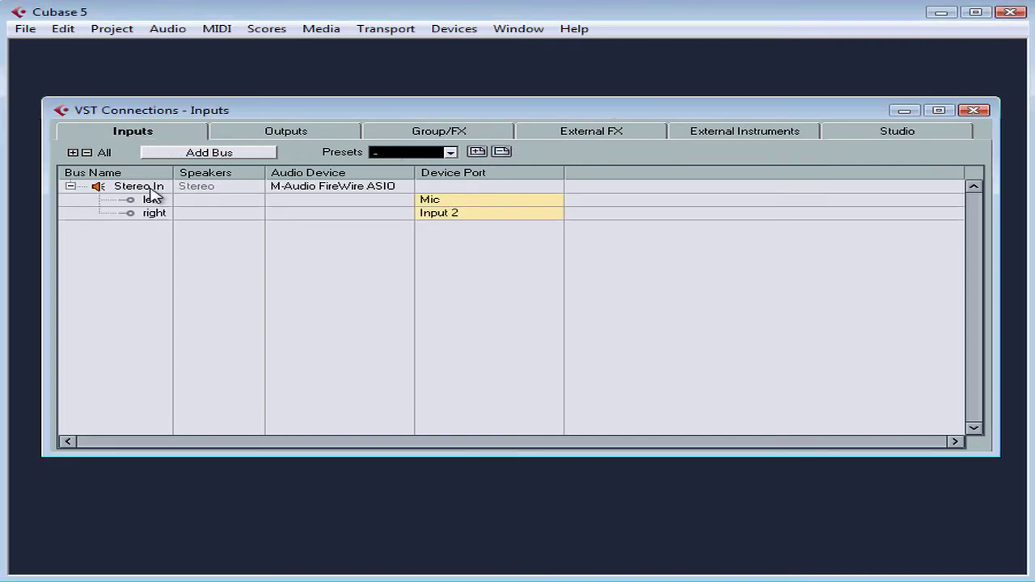
{"action": "left_click_drag", "start_coordinate": [175, 176], "coordinate": [209, 175]}
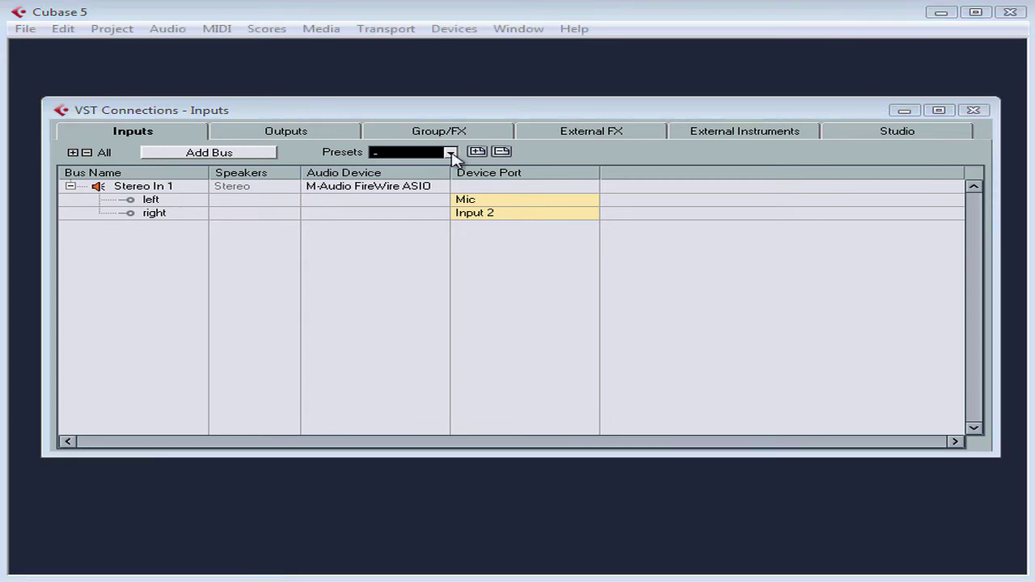
{"action": "left_click", "coordinate": [451, 153]}
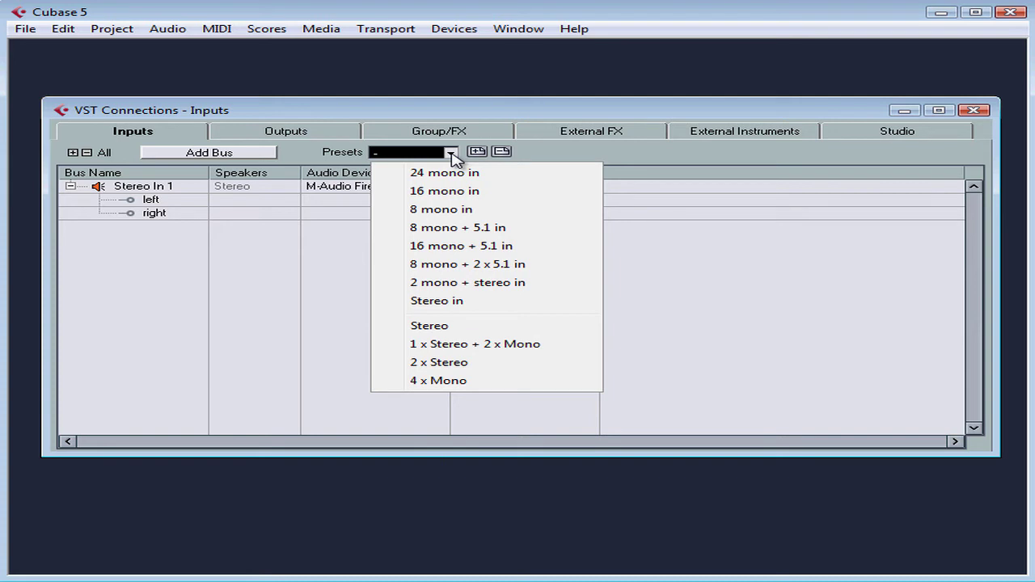
{"action": "left_click", "coordinate": [444, 172]}
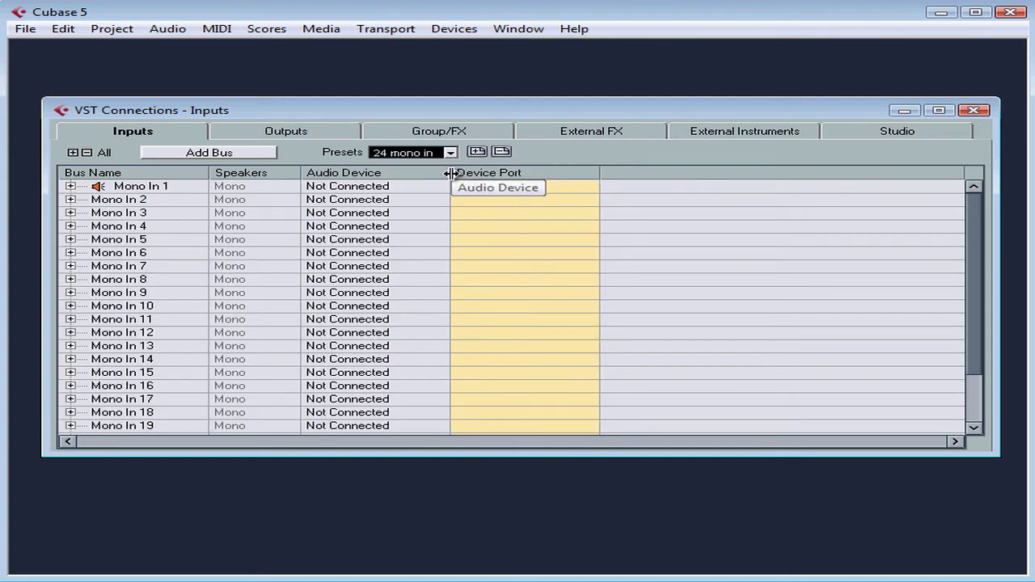
{"action": "scroll", "coordinate": [974, 291], "scroll_direction": "down", "scroll_amount": 2}
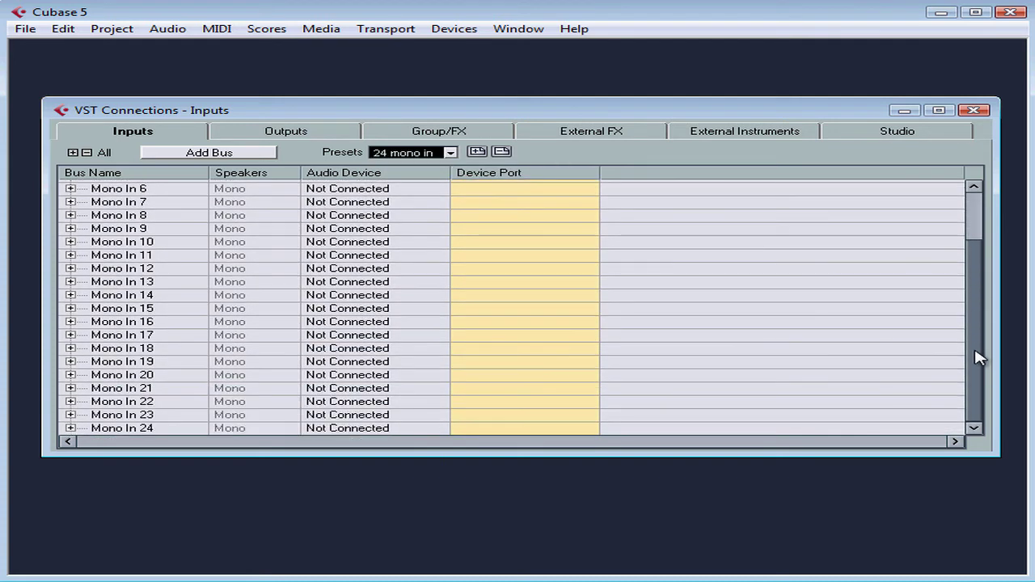
{"action": "scroll", "coordinate": [977, 355], "scroll_direction": "up", "scroll_amount": 2}
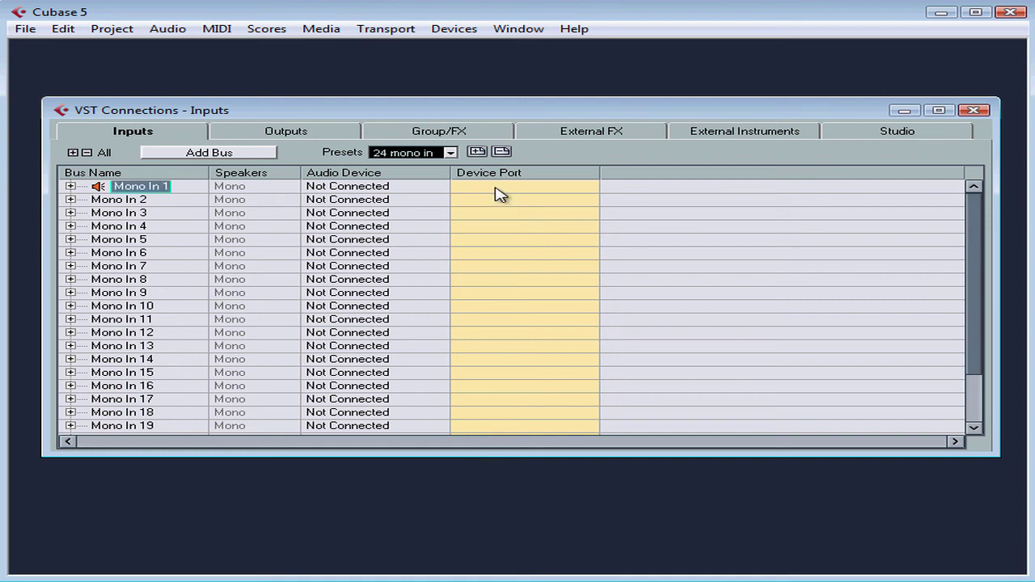
{"action": "left_click", "coordinate": [398, 188]}
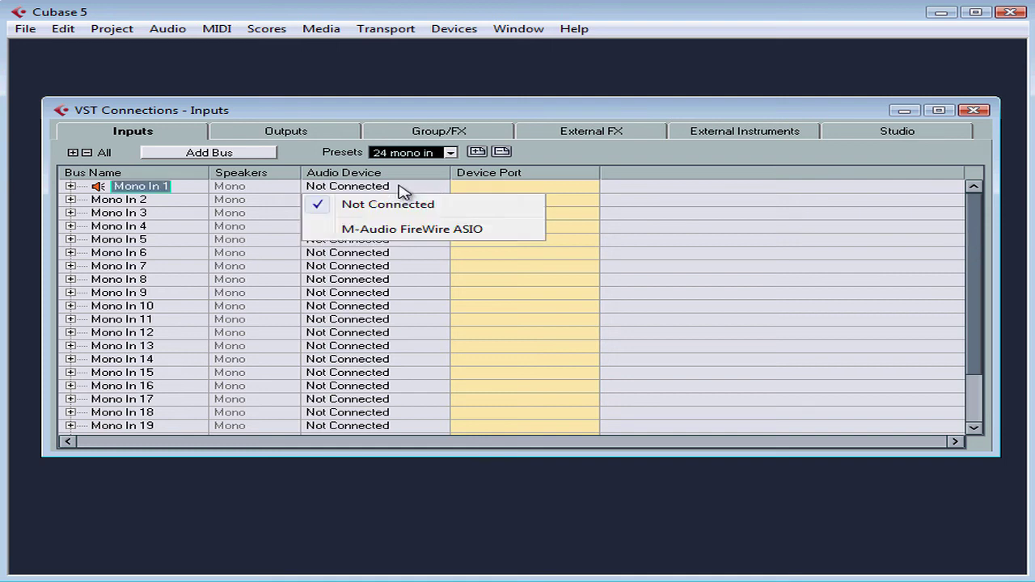
{"action": "left_click", "coordinate": [406, 230]}
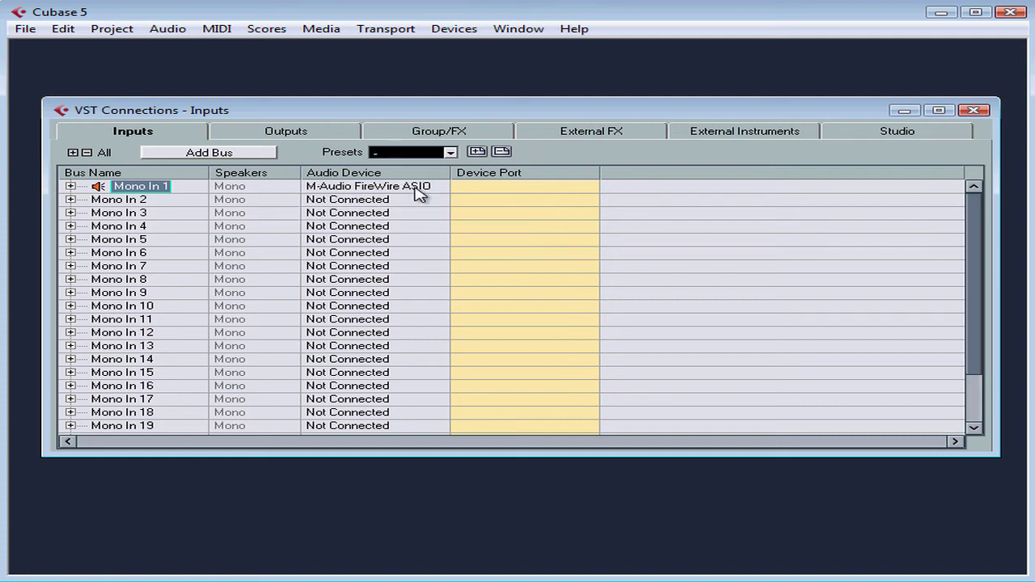
{"action": "left_click", "coordinate": [450, 152]}
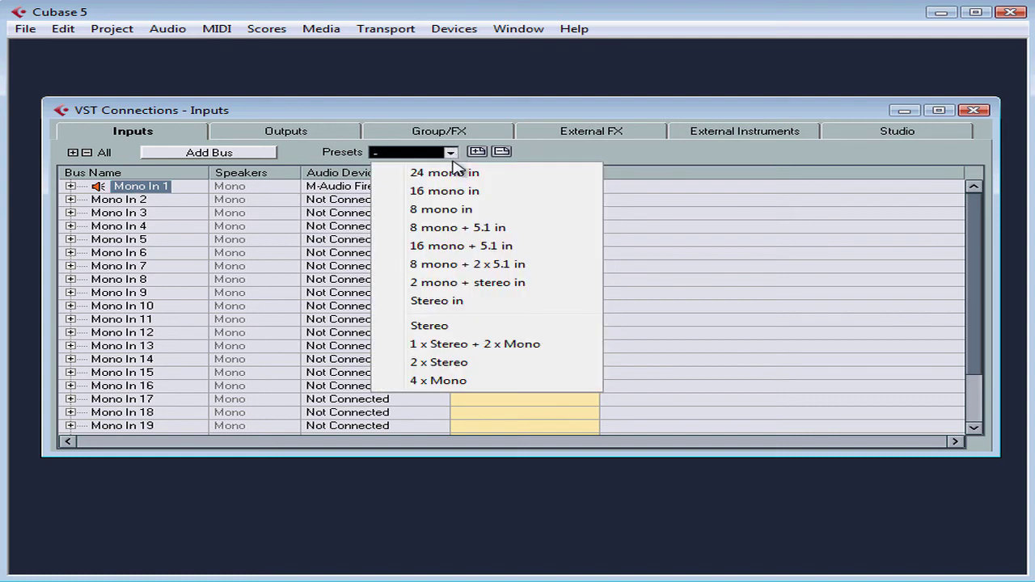
{"action": "left_click", "coordinate": [450, 301]}
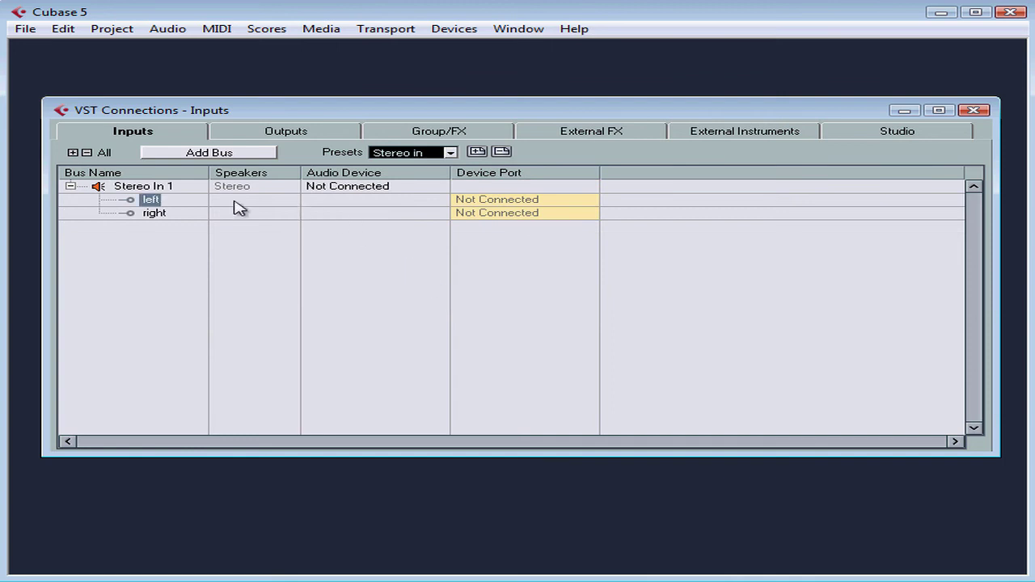
{"action": "left_click", "coordinate": [381, 187]}
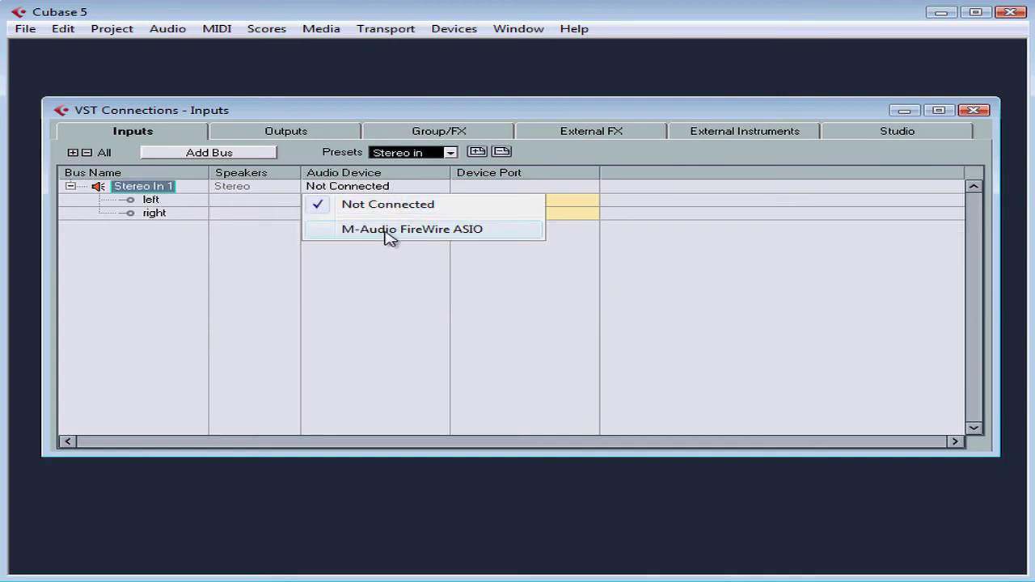
{"action": "left_click", "coordinate": [389, 231]}
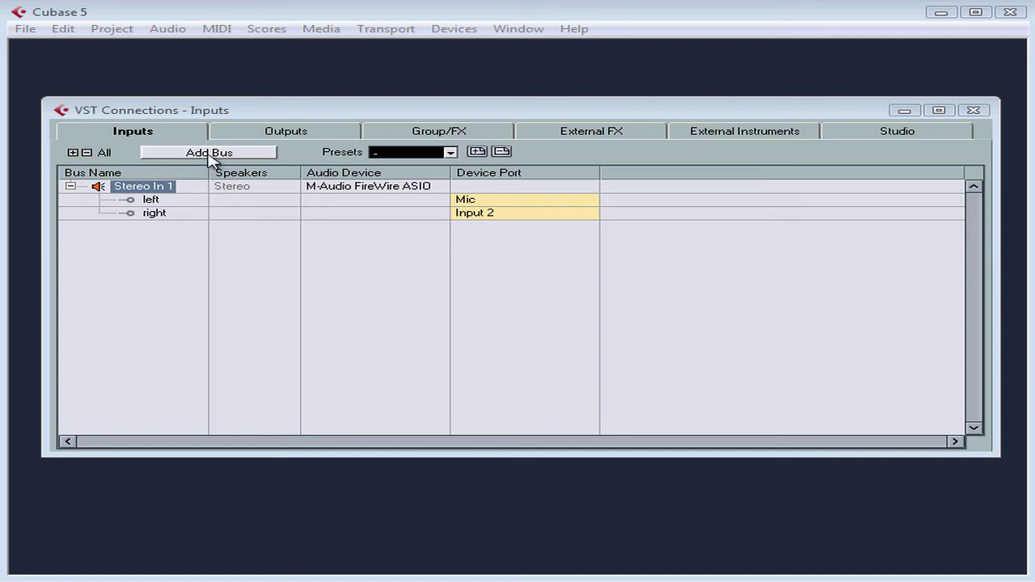
Set up a new input bus with Mono configuration and Count returned to 1
{"action": "left_click", "coordinate": [210, 158]}
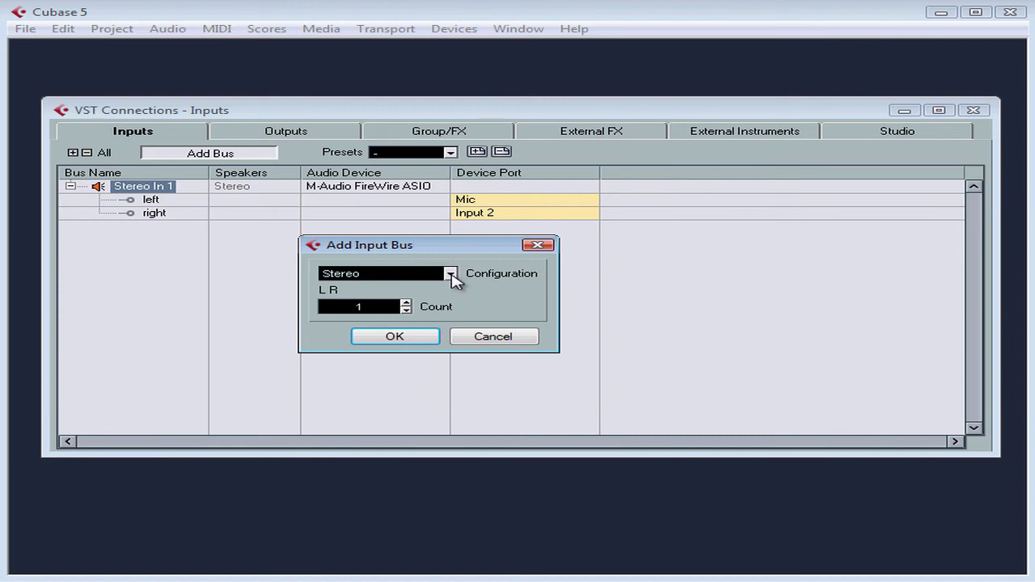
{"action": "left_click", "coordinate": [451, 275]}
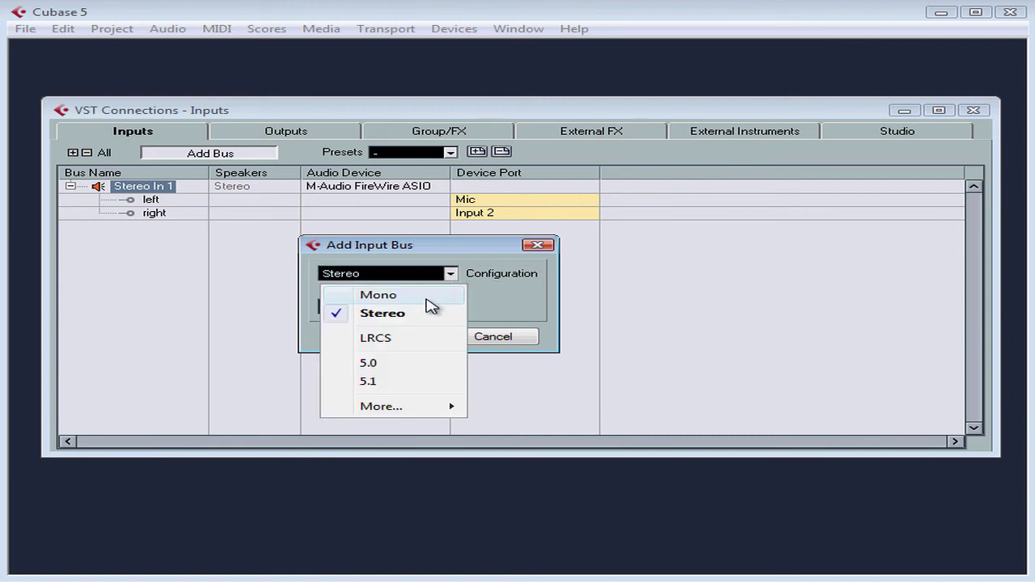
{"action": "left_click", "coordinate": [429, 301]}
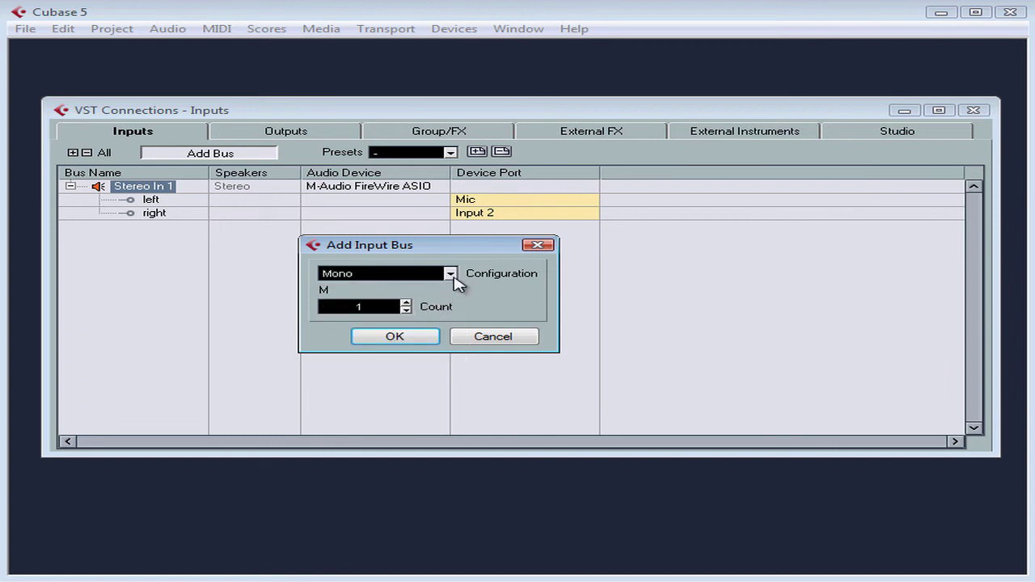
{"action": "left_click", "coordinate": [452, 274]}
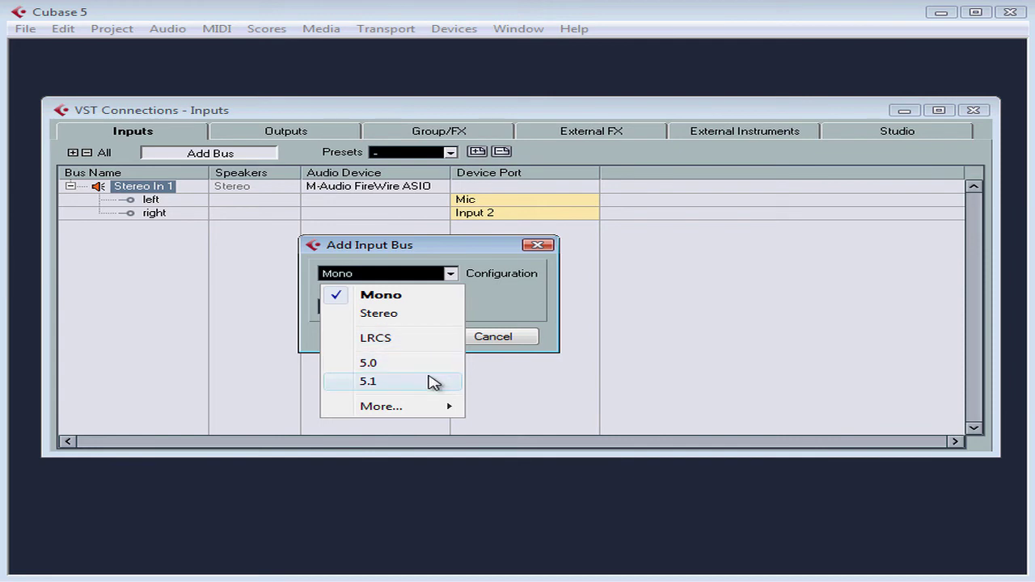
{"action": "left_click", "coordinate": [423, 299]}
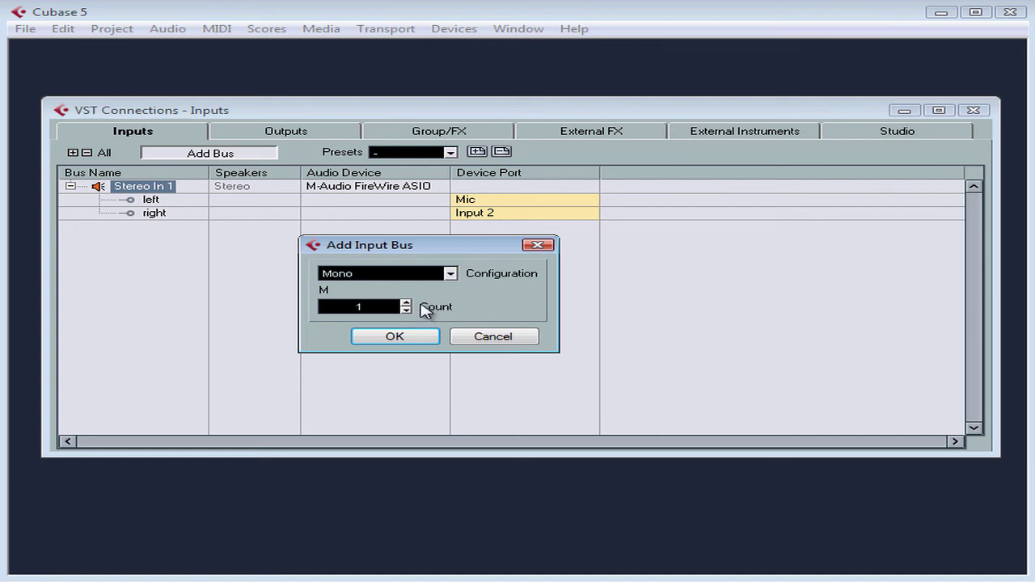
{"action": "left_click", "coordinate": [407, 302]}
{"action": "left_click", "coordinate": [407, 303]}
{"action": "left_click", "coordinate": [407, 310]}
{"action": "left_click", "coordinate": [407, 310]}
Create the Mono In bus and feed its channel from the Mic port on M-Audio FireWire ASIO
{"action": "left_click", "coordinate": [408, 339]}
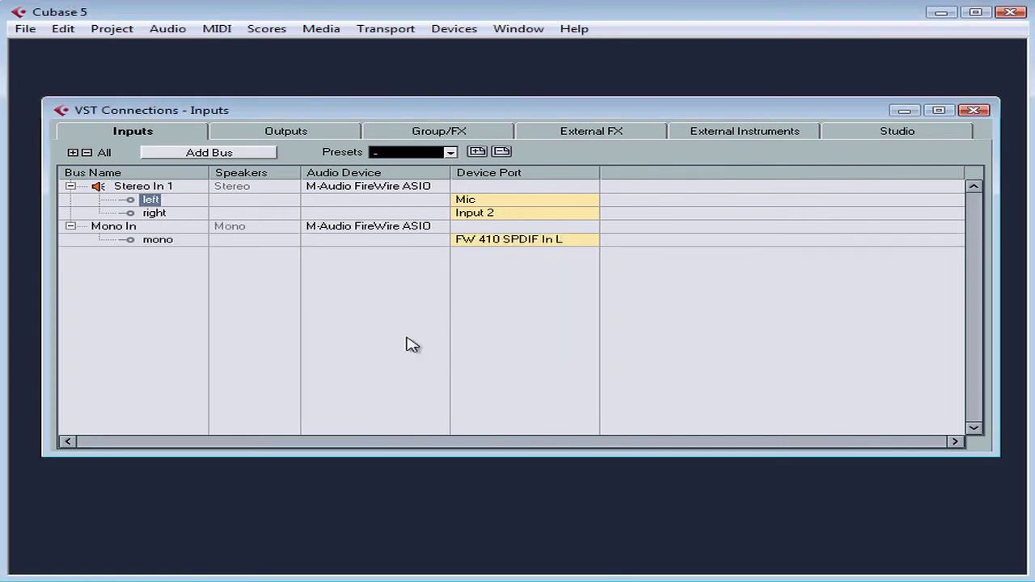
{"action": "left_click", "coordinate": [394, 233]}
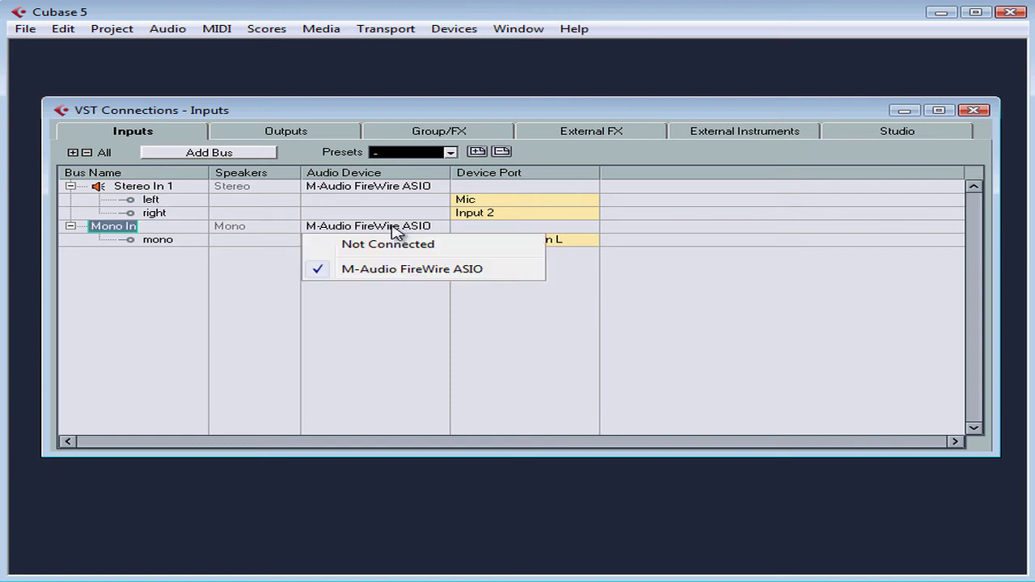
{"action": "left_click", "coordinate": [398, 309]}
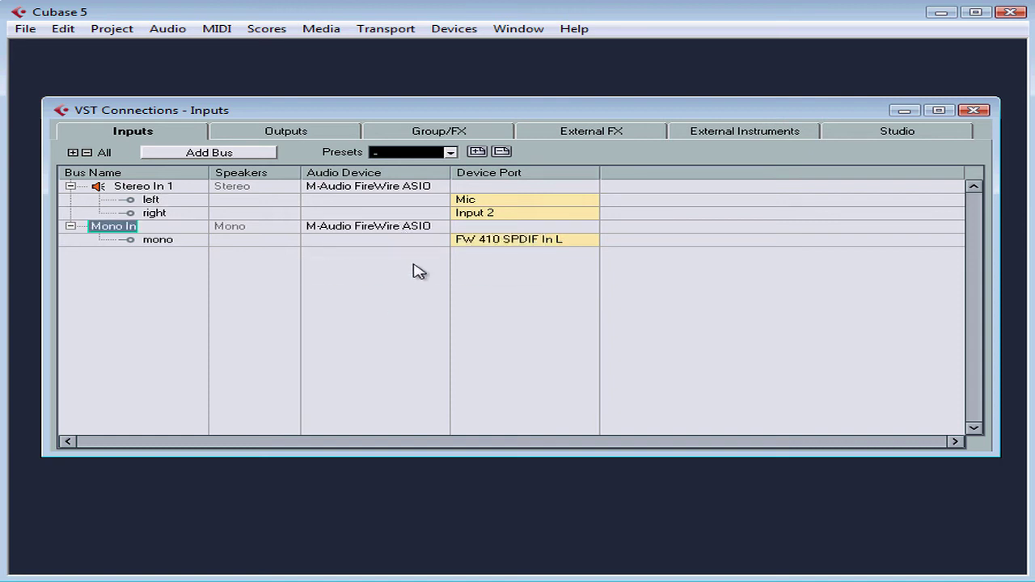
{"action": "left_click", "coordinate": [492, 242]}
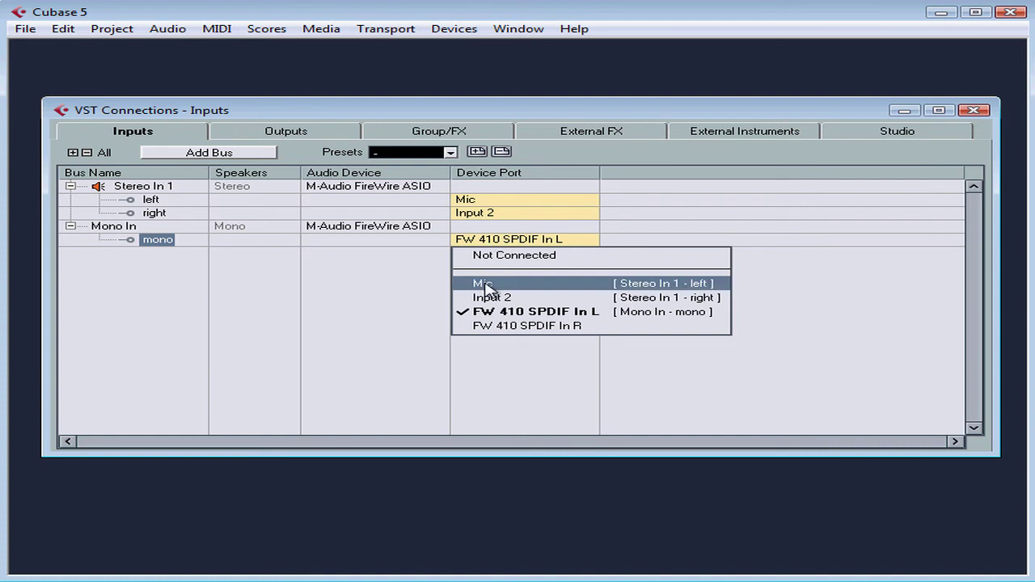
{"action": "left_click", "coordinate": [485, 284]}
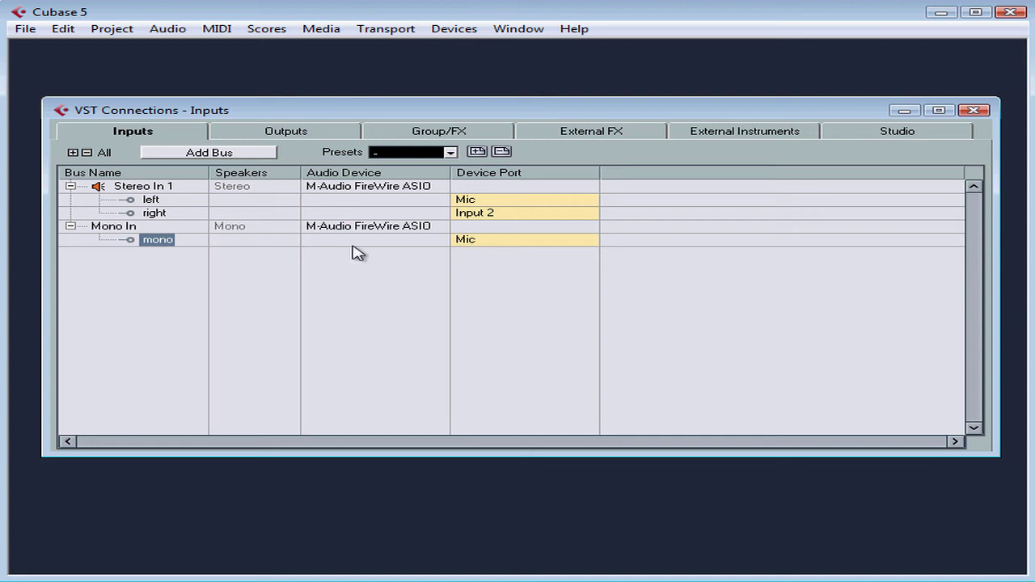
Rename the Mono In bus to 'Mic', then show the Outputs page
{"action": "left_click", "coordinate": [129, 227]}
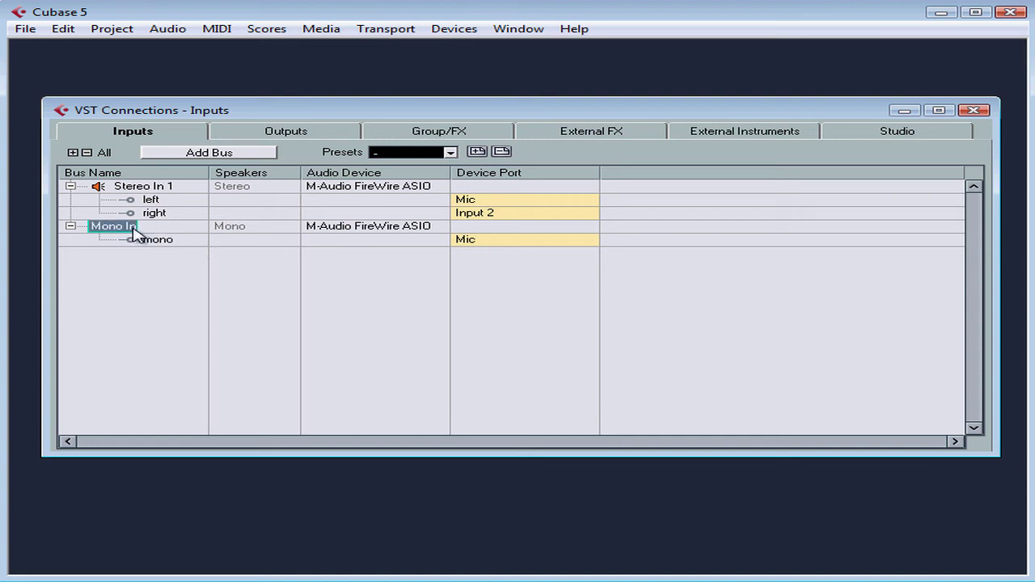
{"action": "double_click", "coordinate": [133, 231]}
{"action": "type", "text": "Mic"}
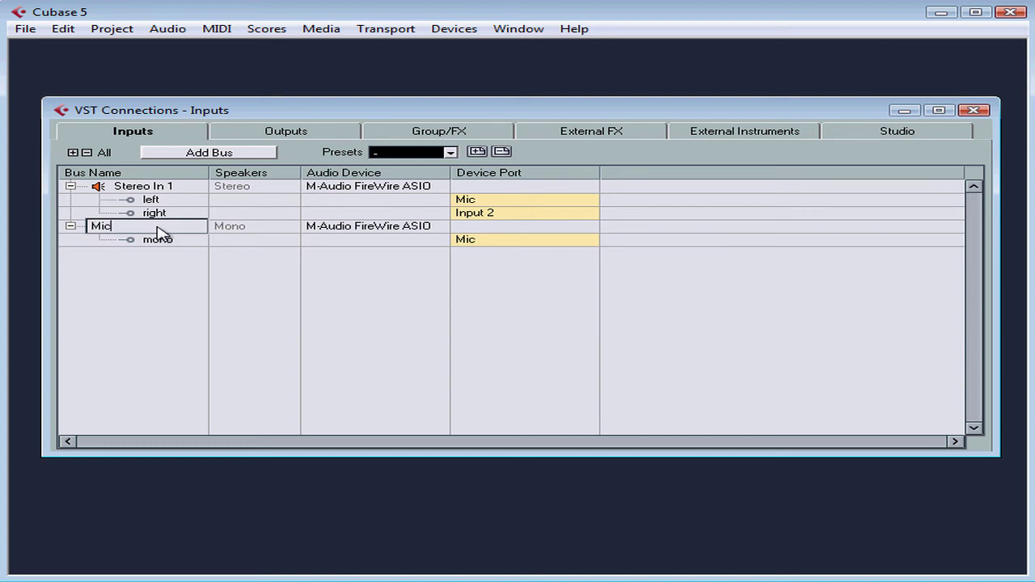
{"action": "key", "text": "Return"}
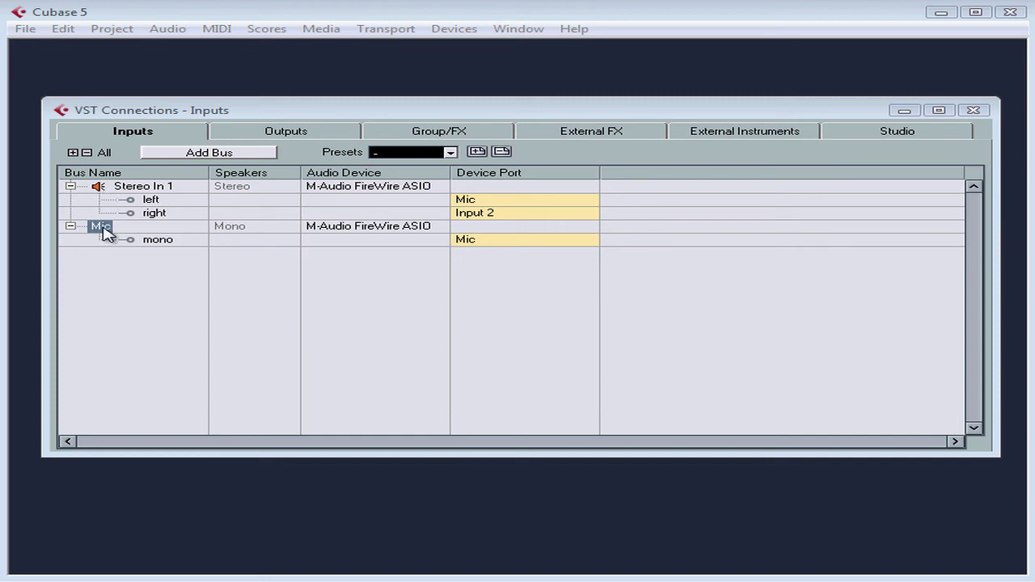
{"action": "left_click", "coordinate": [284, 133]}
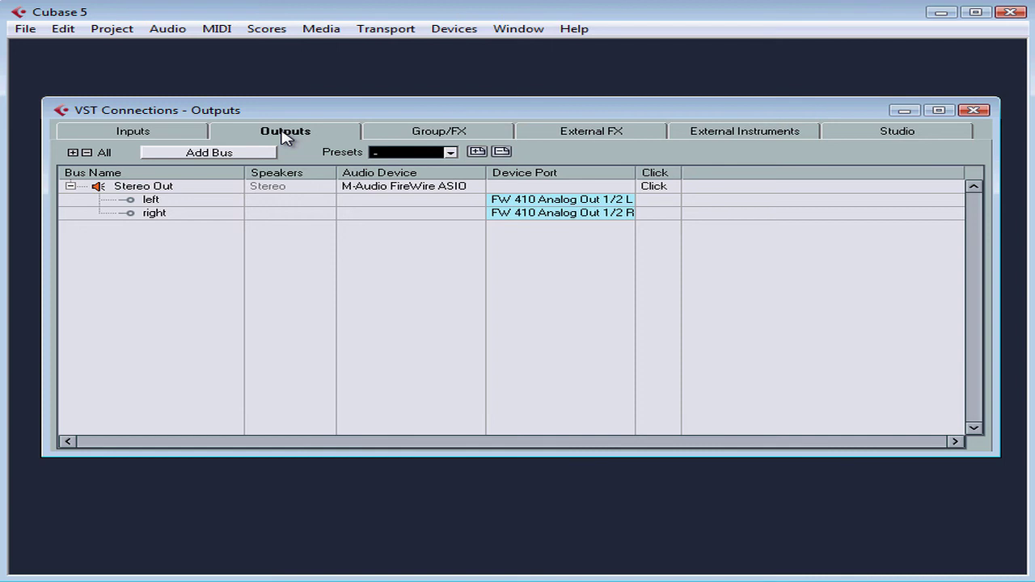
{"action": "left_click", "coordinate": [451, 154]}
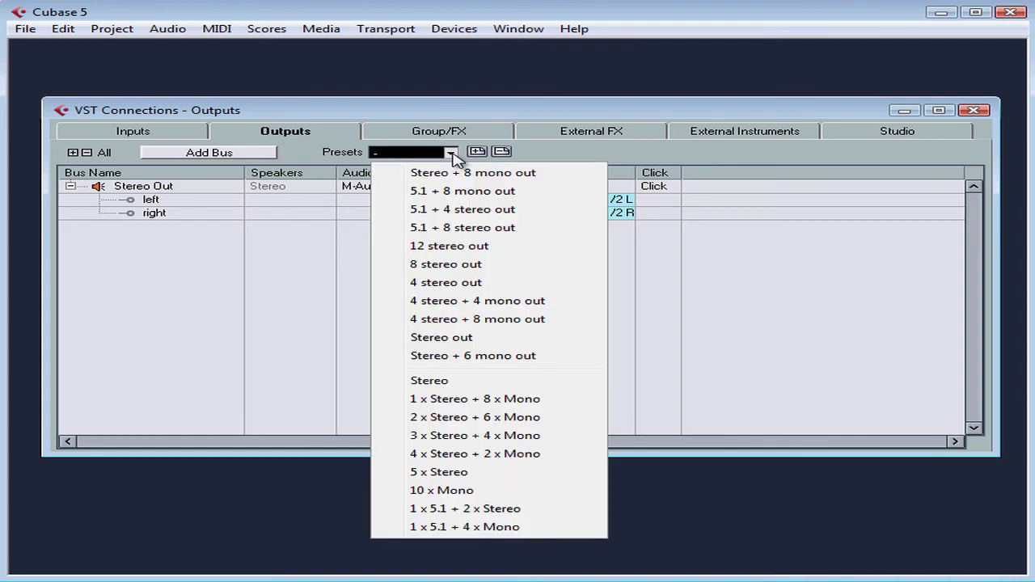
{"action": "left_click", "coordinate": [525, 153]}
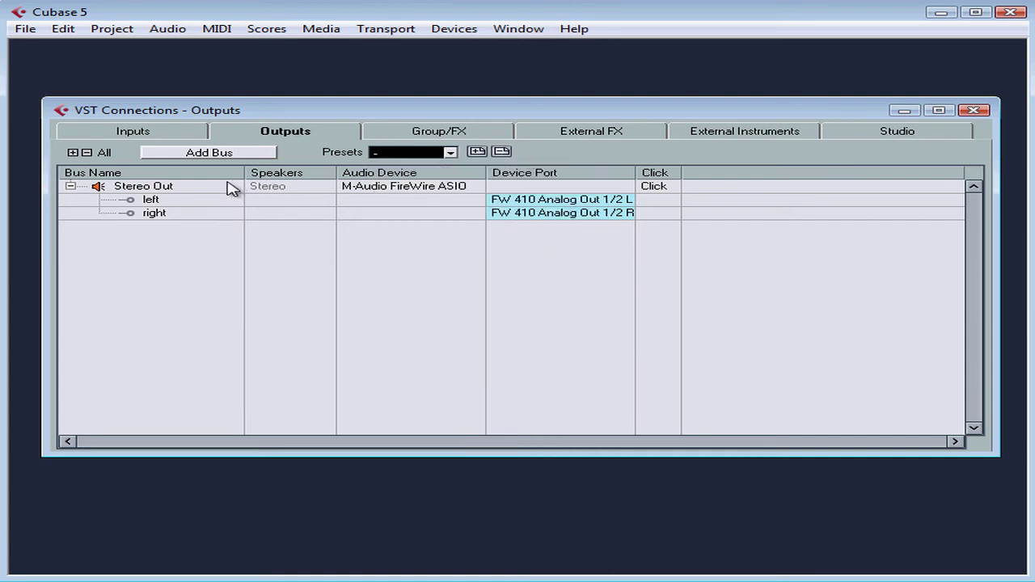
{"action": "double_click", "coordinate": [179, 189]}
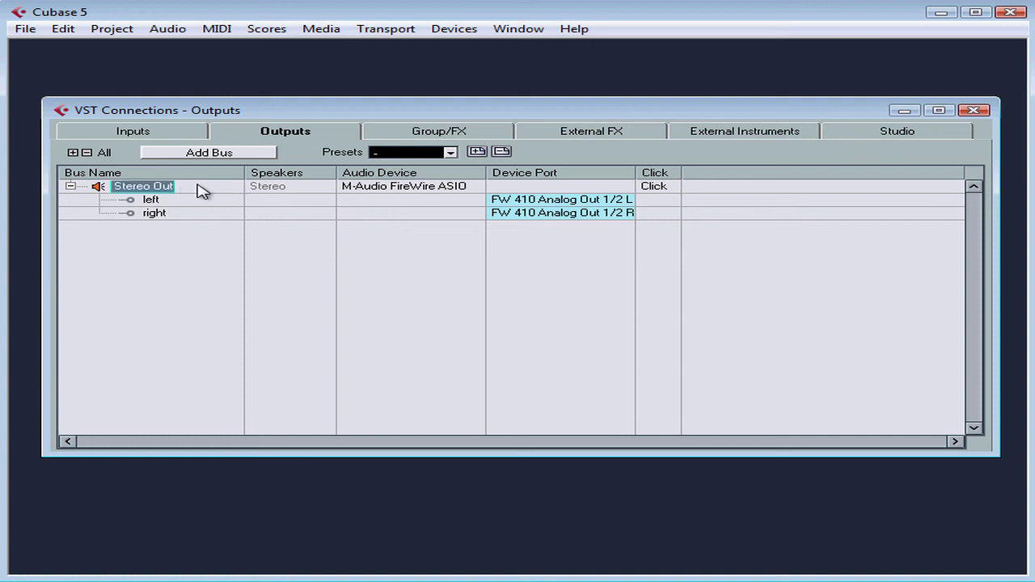
Keep the Stereo Out name, then remove that bus and confirm the in-use warning
{"action": "left_click", "coordinate": [505, 153]}
{"action": "right_click", "coordinate": [158, 191]}
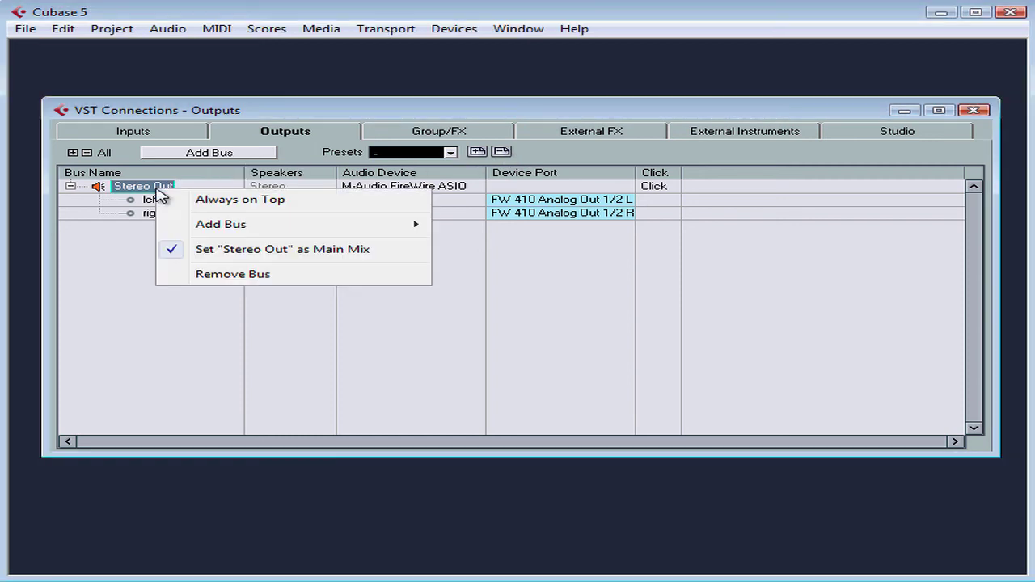
{"action": "left_click", "coordinate": [229, 277]}
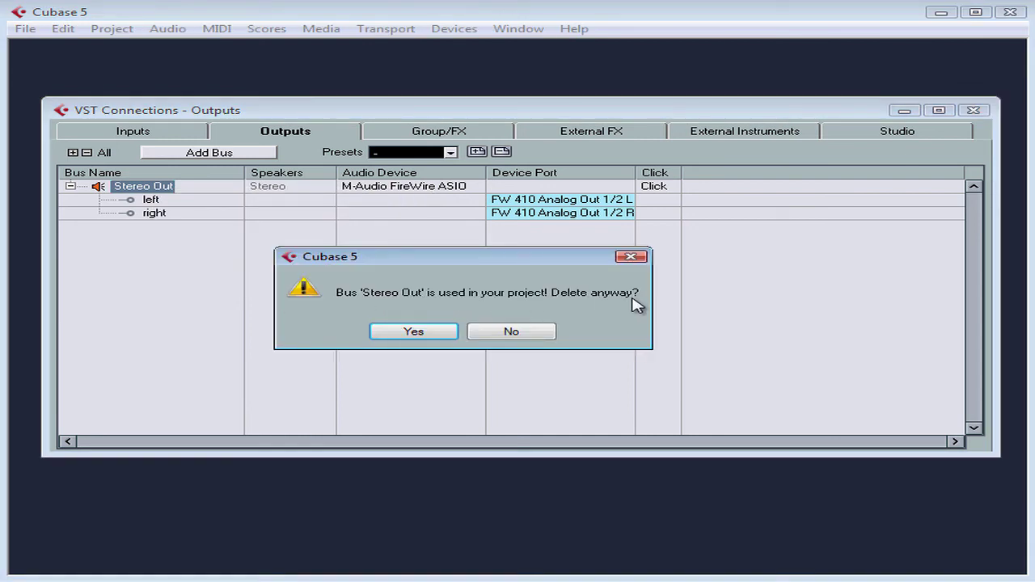
{"action": "left_click", "coordinate": [418, 337]}
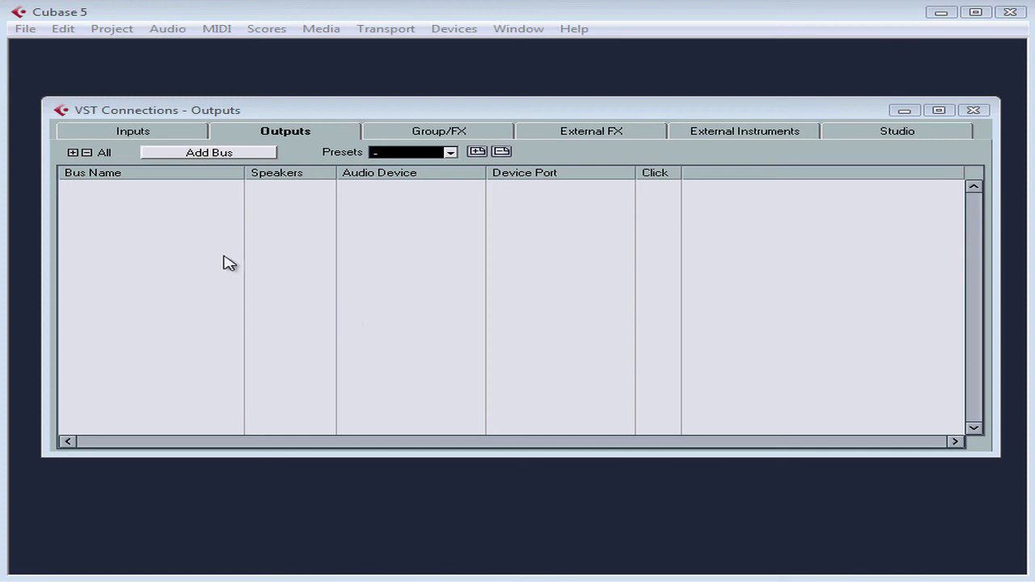
Add one Stereo output bus, Stereo Out, routed to FW 410 Analog Out 1/2 L and R
{"action": "left_click", "coordinate": [220, 156]}
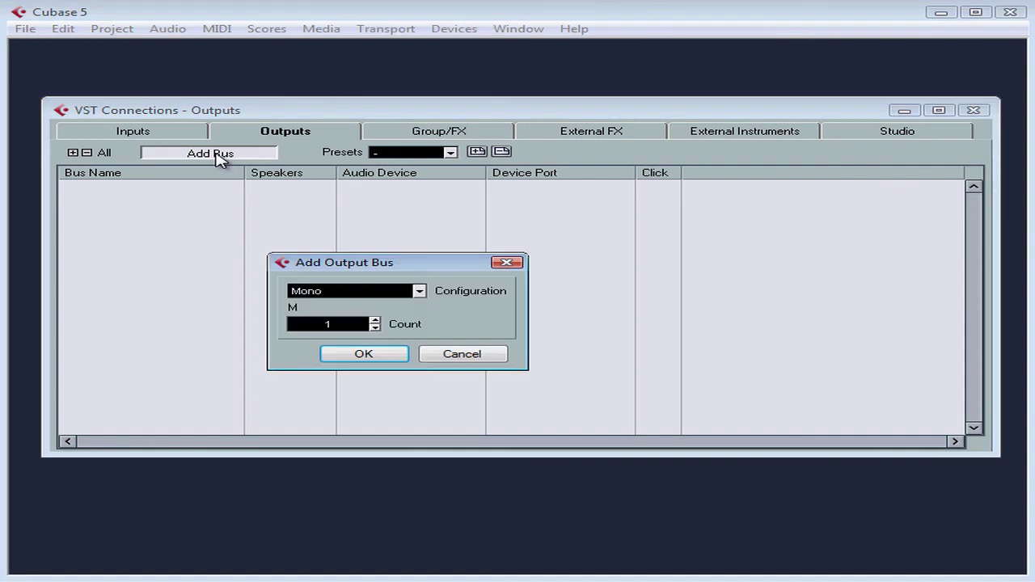
{"action": "left_click", "coordinate": [418, 291]}
{"action": "left_click", "coordinate": [398, 332]}
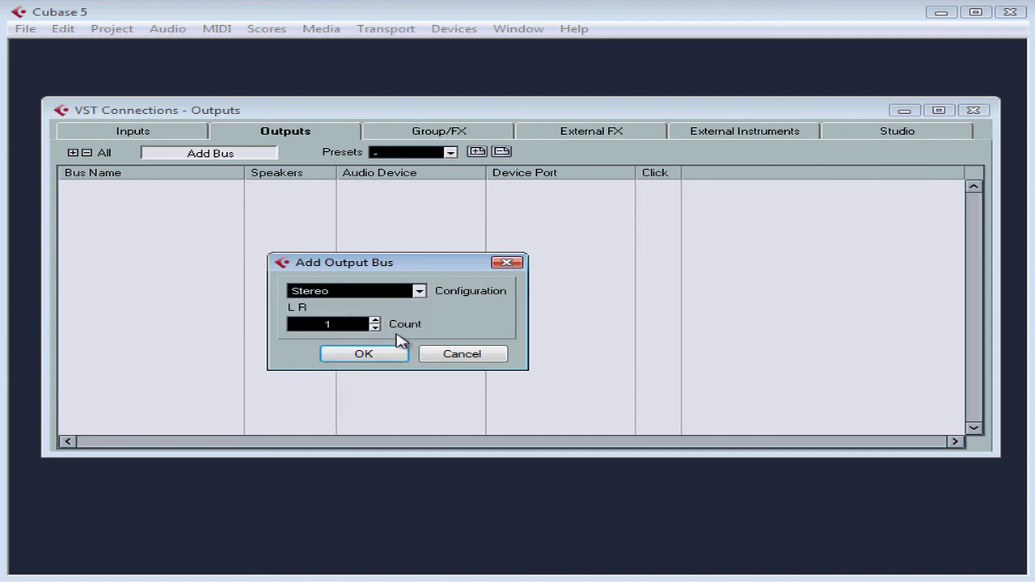
{"action": "left_click", "coordinate": [364, 359]}
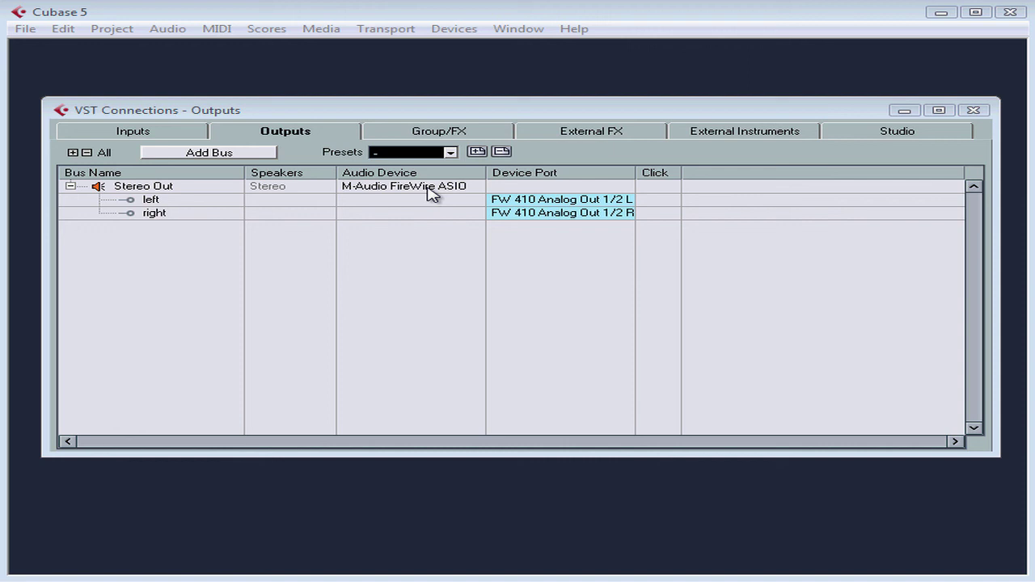
{"action": "right_click", "coordinate": [154, 188]}
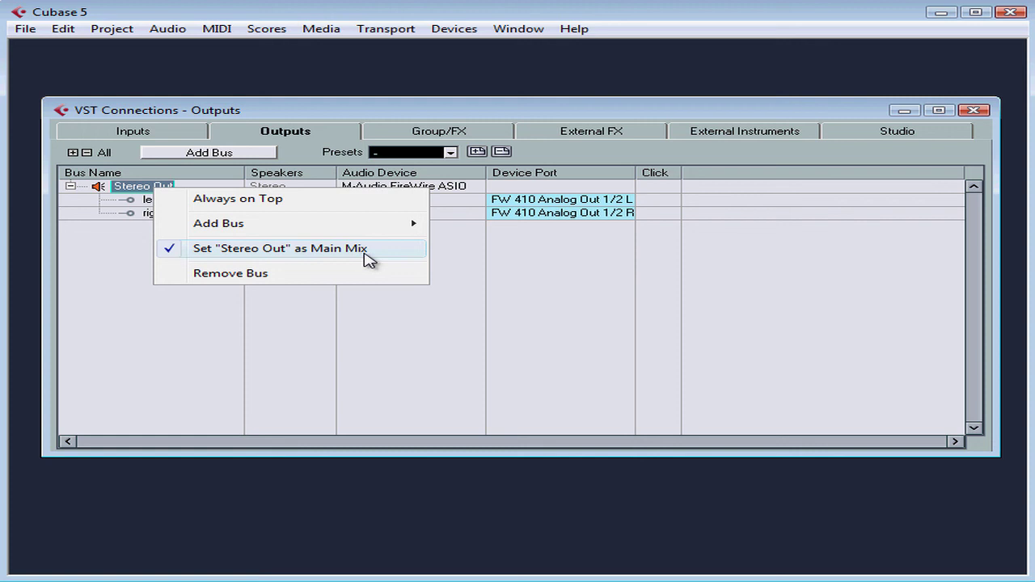
{"action": "left_click", "coordinate": [475, 255]}
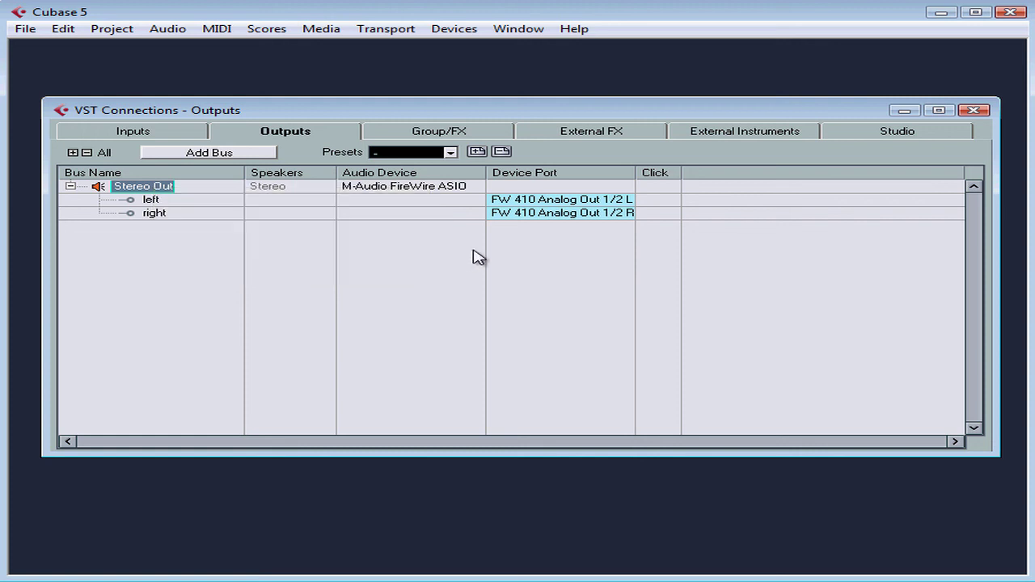
{"action": "left_click", "coordinate": [574, 201]}
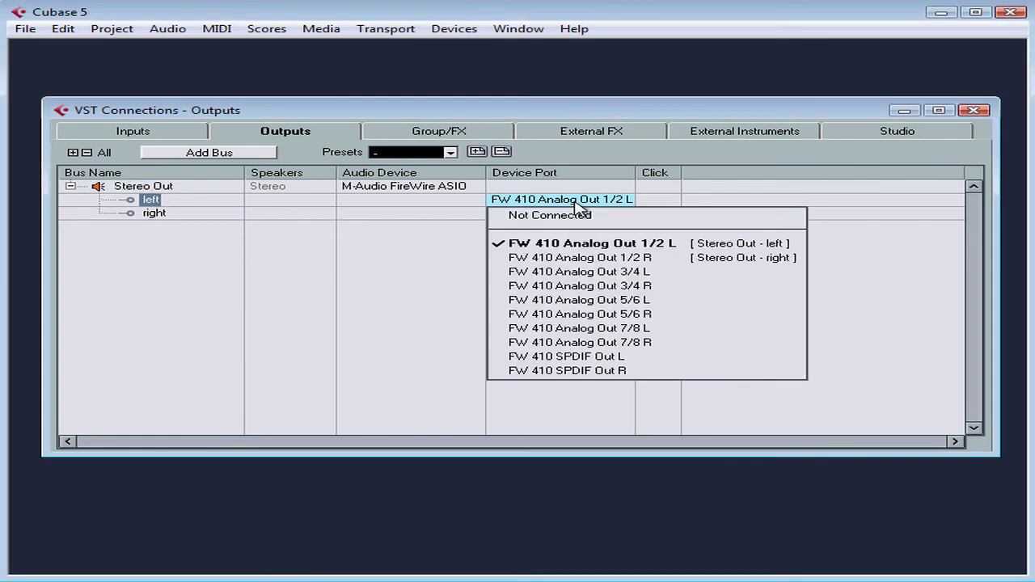
{"action": "left_click", "coordinate": [719, 245]}
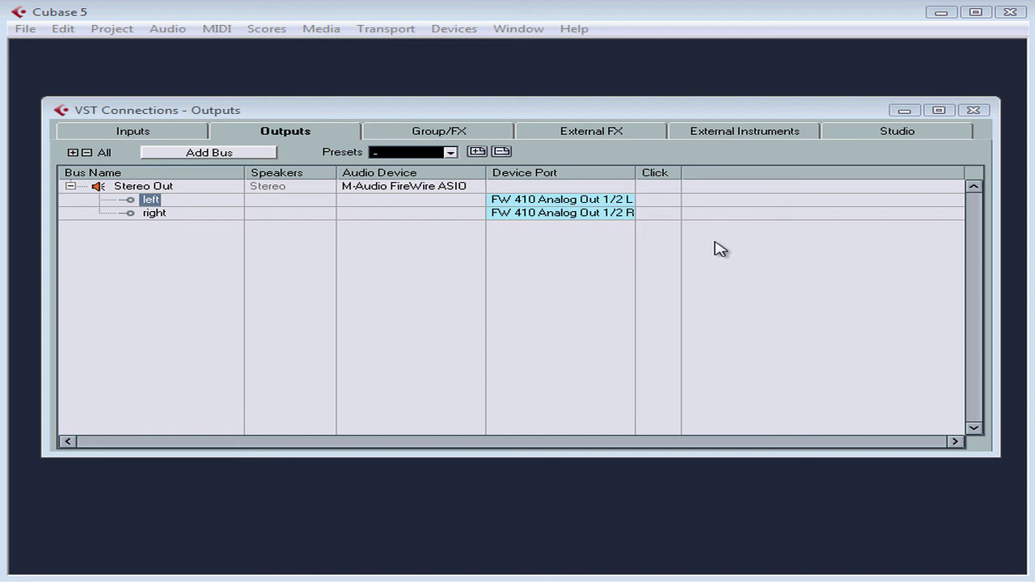
{"action": "double_click", "coordinate": [168, 188]}
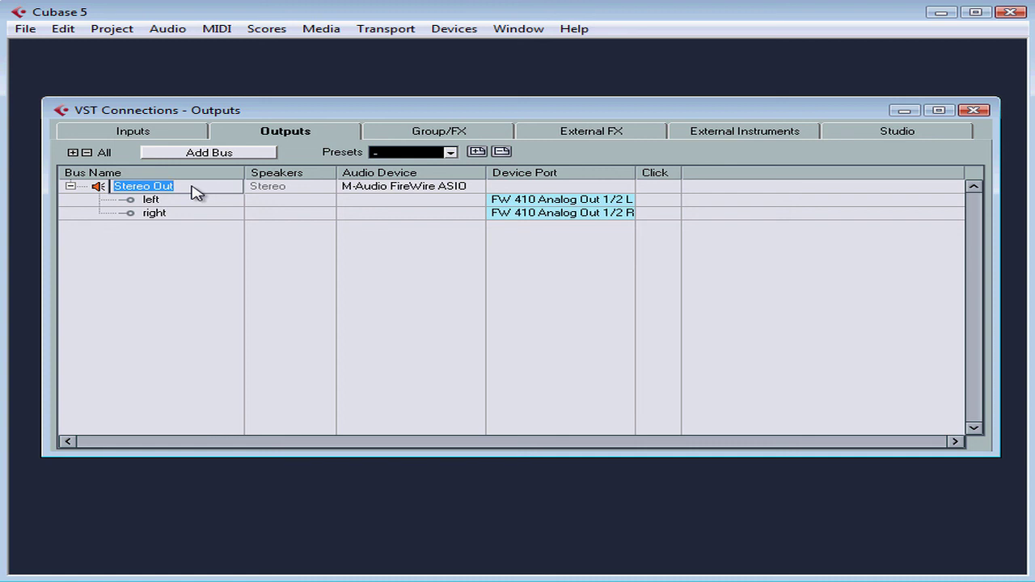
{"action": "left_click", "coordinate": [654, 188]}
{"action": "left_click", "coordinate": [656, 187]}
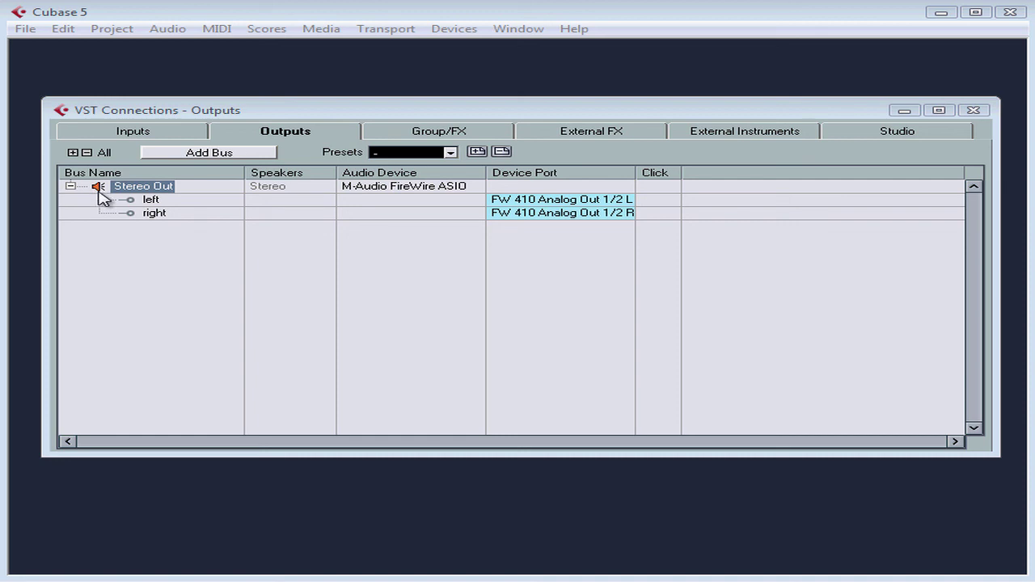
Collapse the Stereo Out bus channels and close the VST Connections window
{"action": "left_click", "coordinate": [71, 187]}
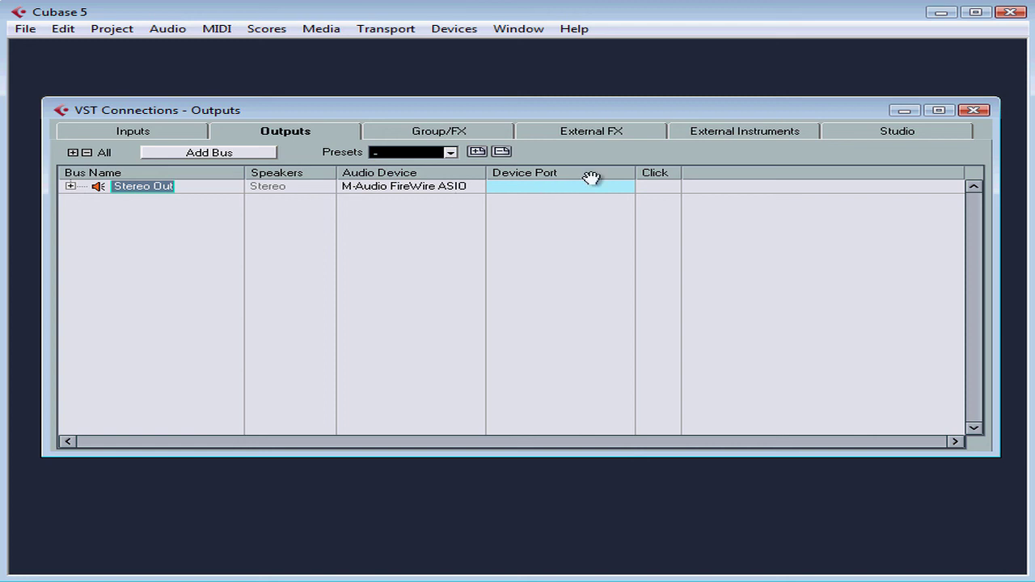
{"action": "left_click", "coordinate": [974, 112]}
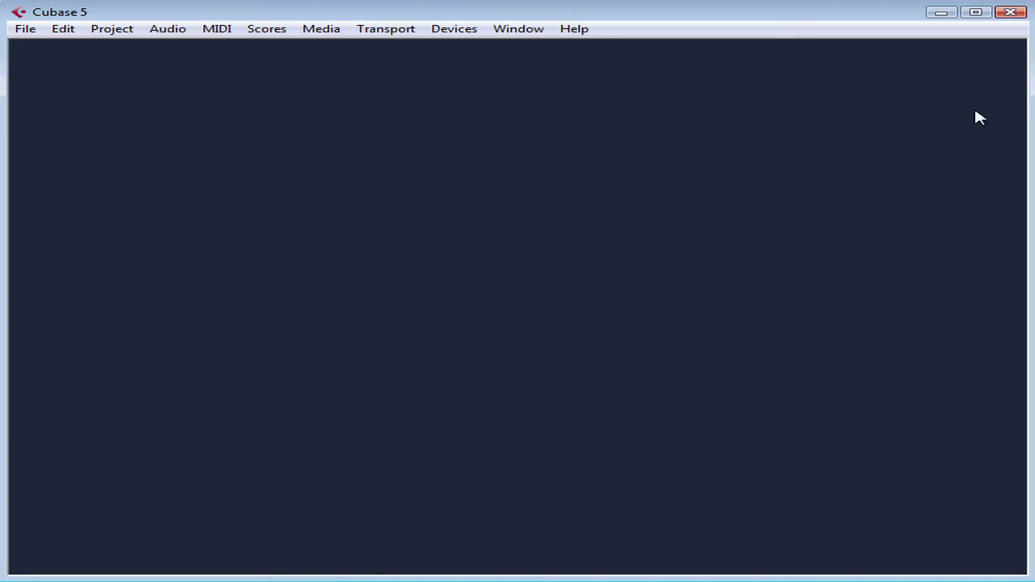